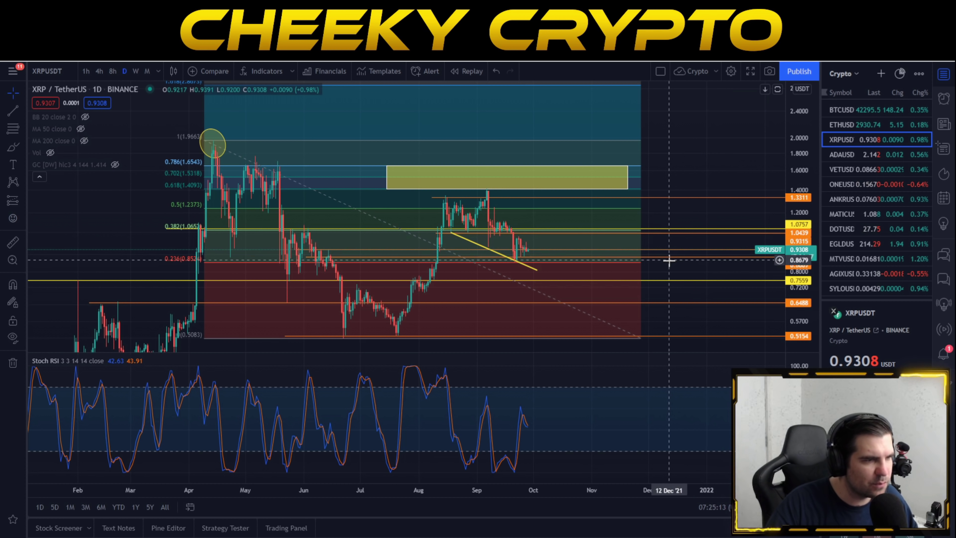
left_click_drag(667, 268, 695, 251)
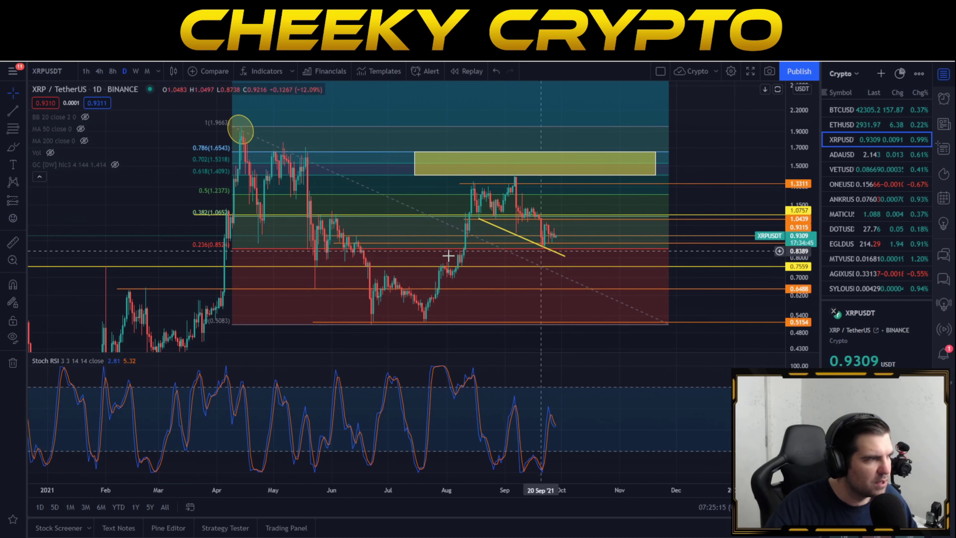
left_click(13, 147)
mouse_move(555, 191)
left_mouse_down()
mouse_move(425, 188)
mouse_move(512, 140)
mouse_move(430, 142)
left_mouse_up()
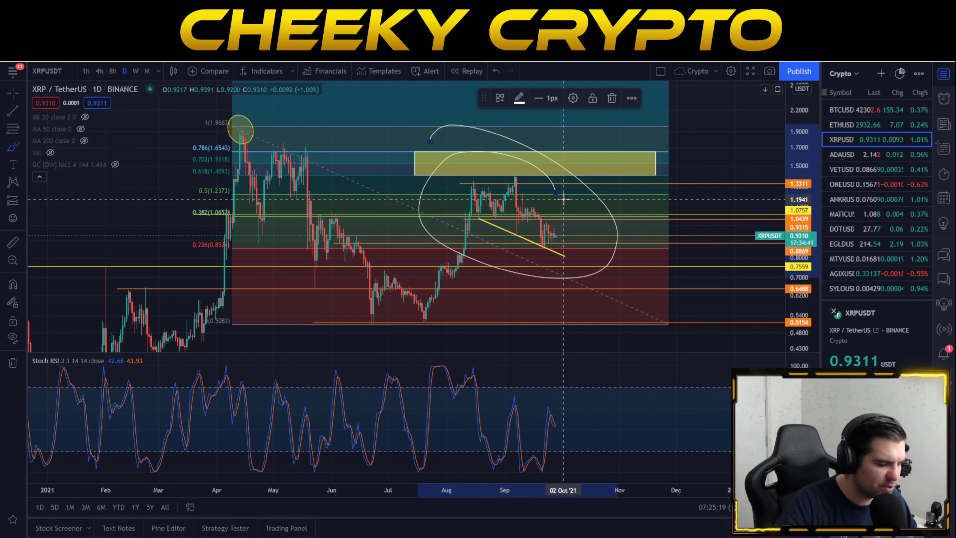
key("ctrl+z")
key("ctrl+z")
mouse_move(500, 168)
left_mouse_down()
mouse_move(528, 184)
mouse_move(506, 177)
mouse_move(489, 220)
mouse_move(490, 212)
left_mouse_up()
key("ctrl+z")
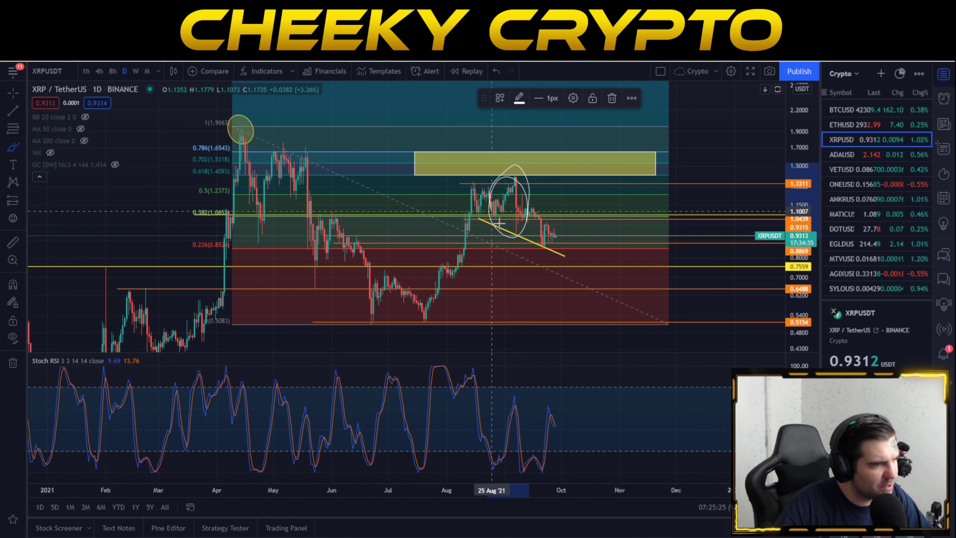
key("ctrl+z")
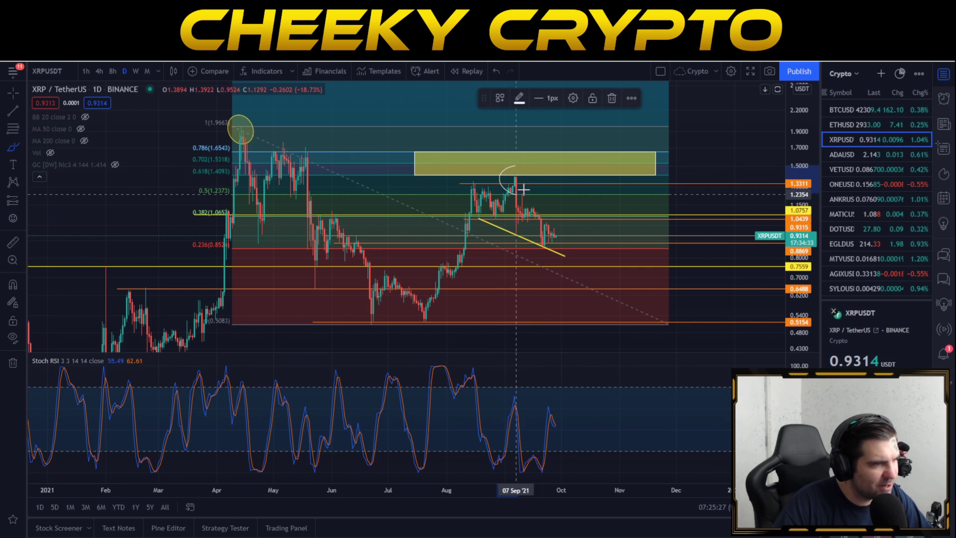
left_click_drag(518, 166, 525, 251)
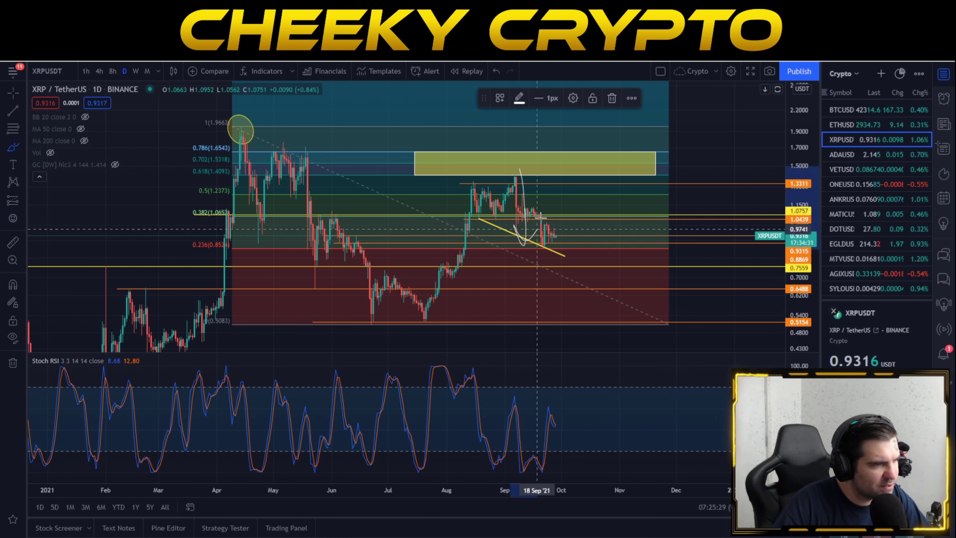
key("ctrl+z")
mouse_move(467, 205)
left_mouse_down()
mouse_move(587, 269)
mouse_move(468, 207)
left_mouse_up()
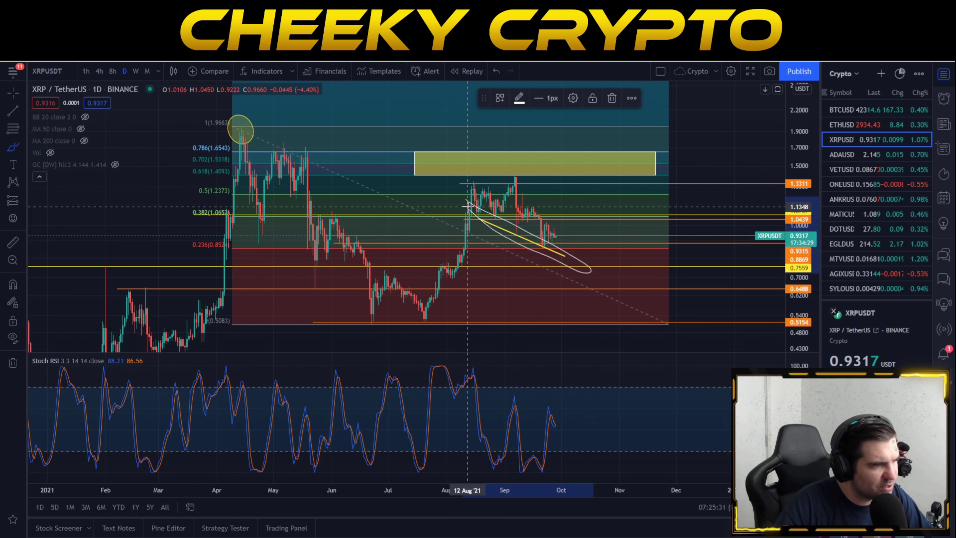
key("ctrl+z")
mouse_move(542, 203)
left_mouse_down()
mouse_move(501, 211)
mouse_move(547, 220)
left_mouse_up()
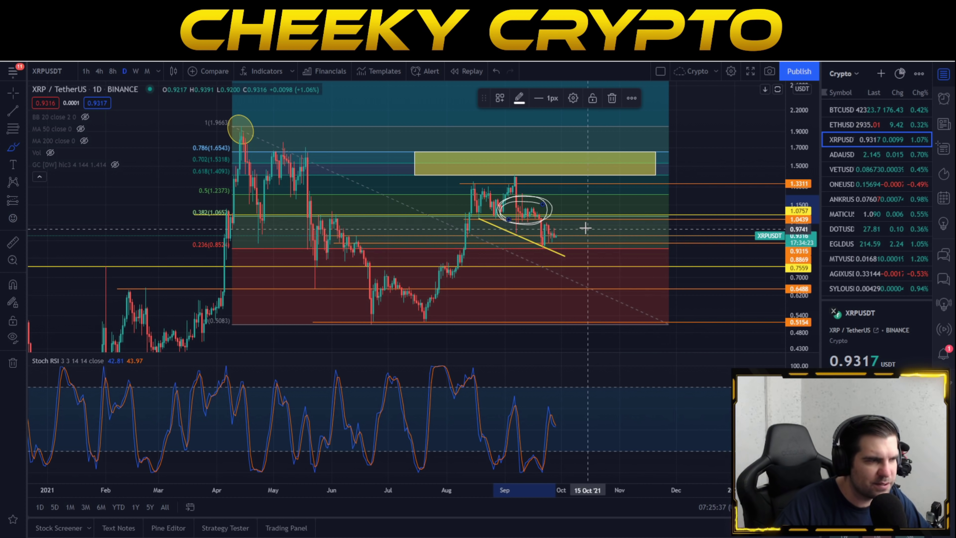
key("Delete")
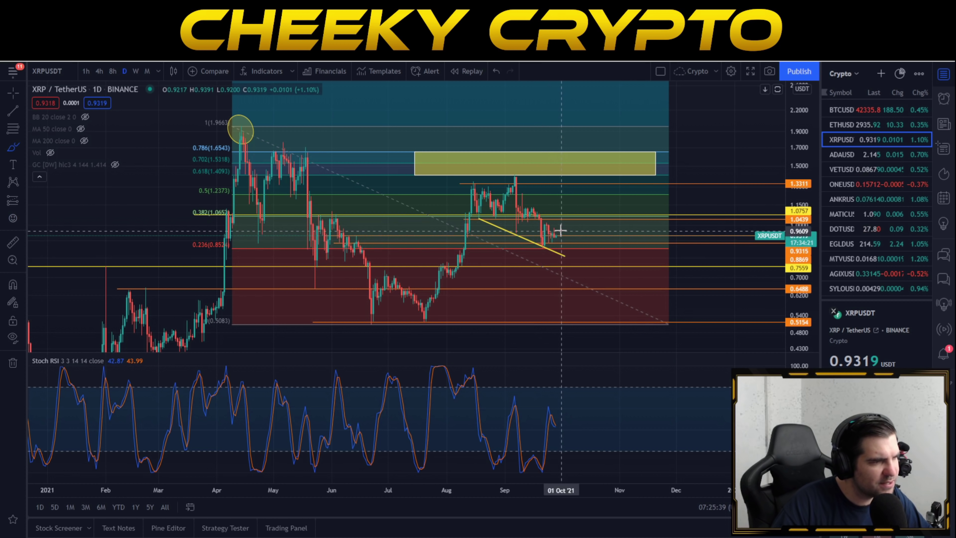
mouse_move(510, 234)
left_mouse_down()
mouse_move(579, 226)
mouse_move(567, 229)
left_mouse_up()
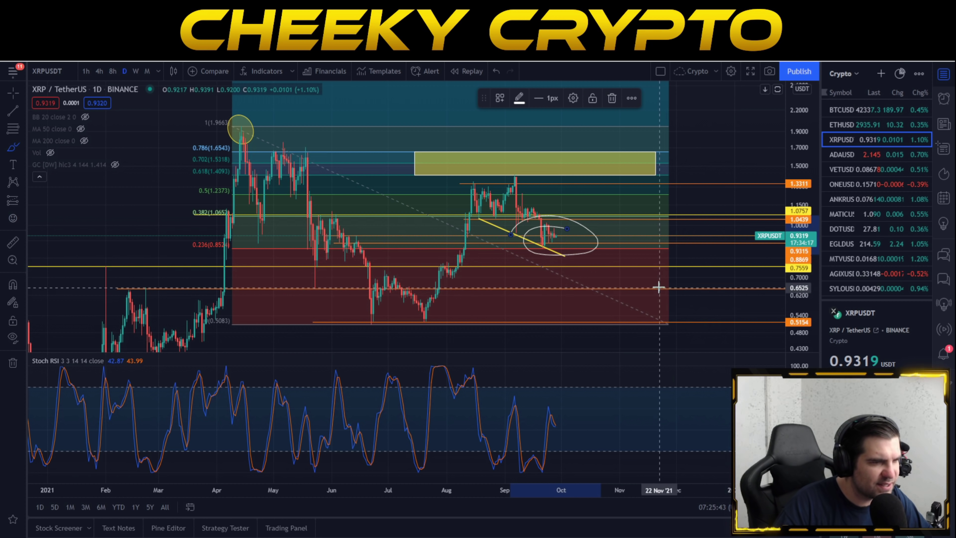
key("Delete")
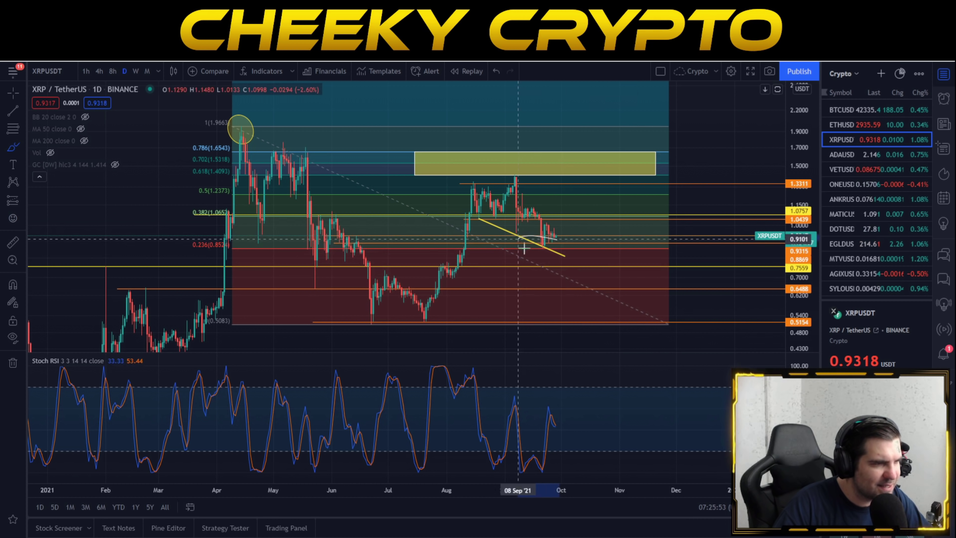
mouse_move(566, 225)
left_mouse_down()
mouse_move(535, 241)
mouse_move(546, 246)
left_mouse_up()
key("ctrl+z")
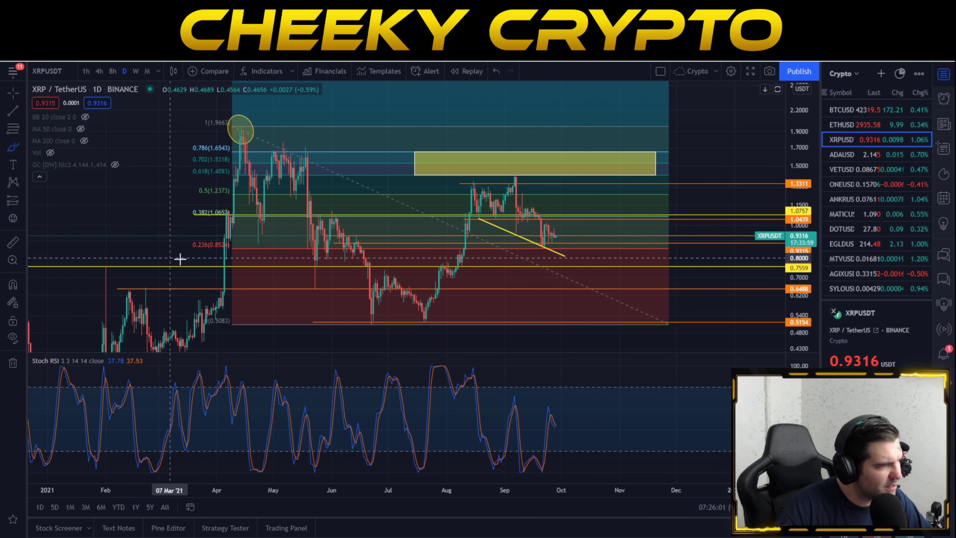
left_click_drag(169, 257, 166, 245)
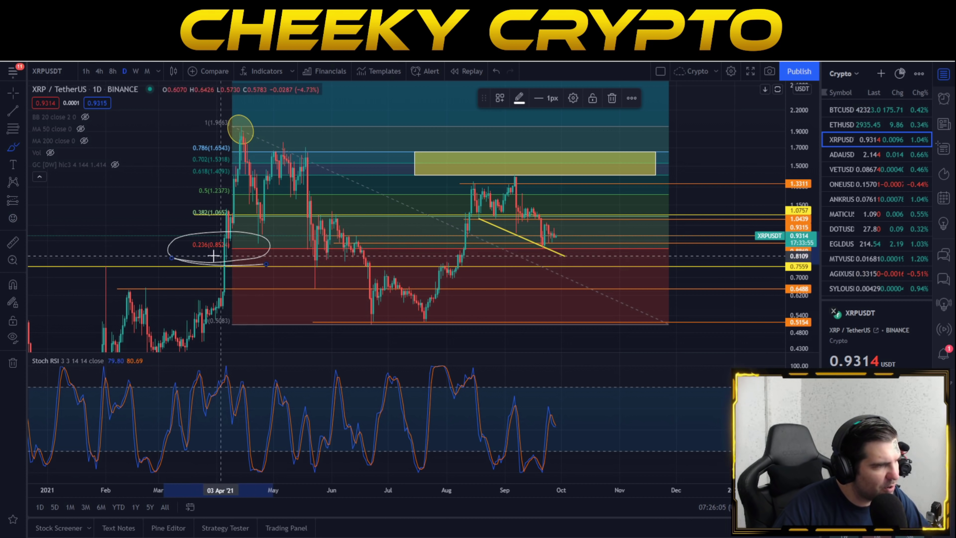
key("Delete")
left_click_drag(262, 130, 260, 125)
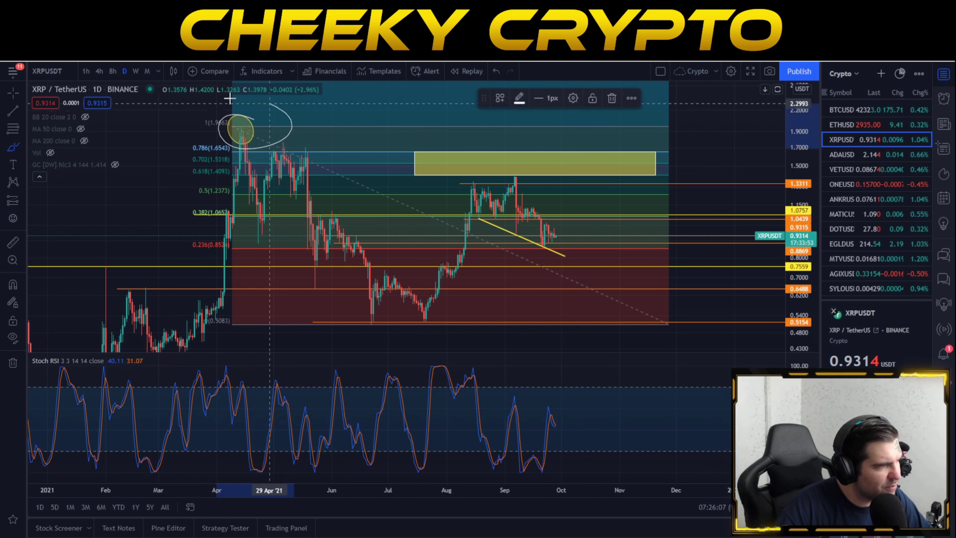
key("Delete")
left_click_drag(397, 302, 497, 321)
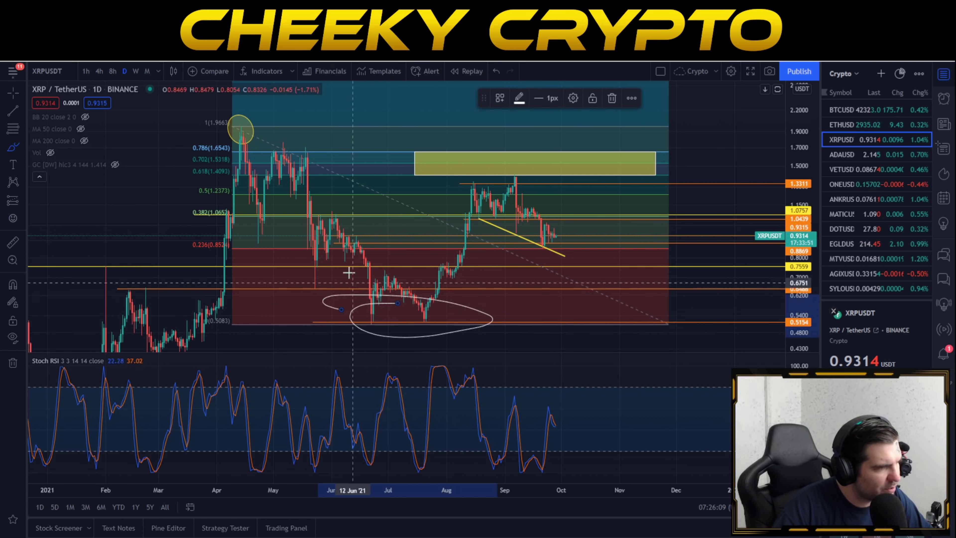
key("Delete")
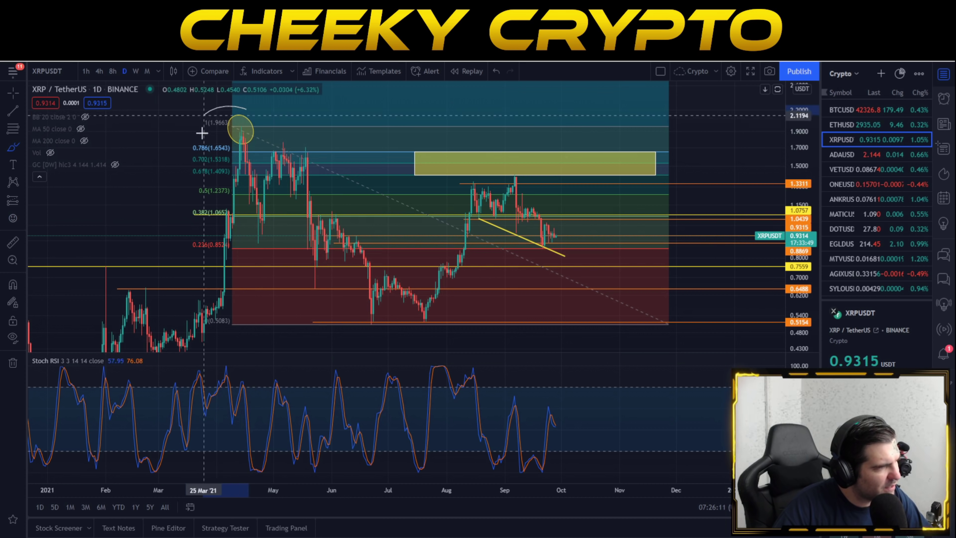
left_click_drag(243, 130, 211, 124)
key("Delete")
left_click_drag(445, 311, 349, 292)
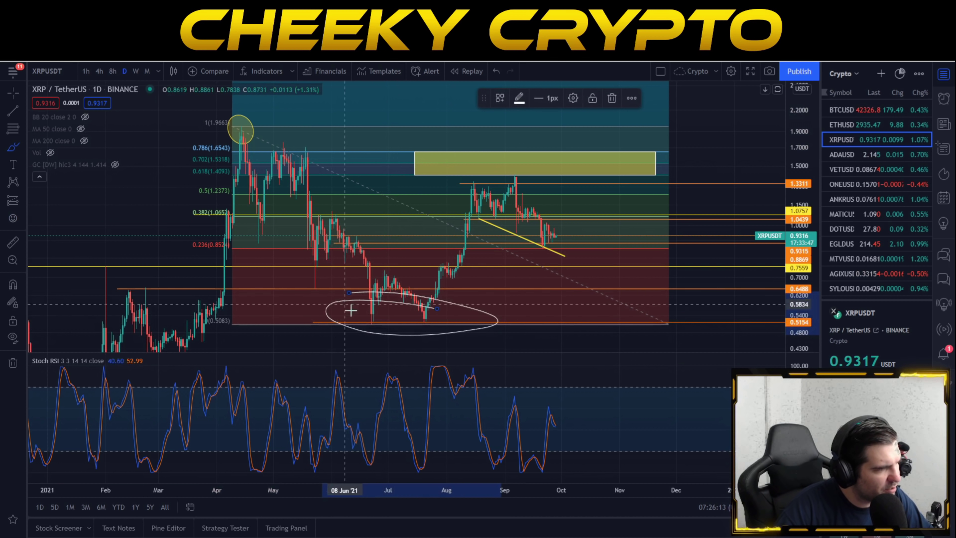
key("Delete")
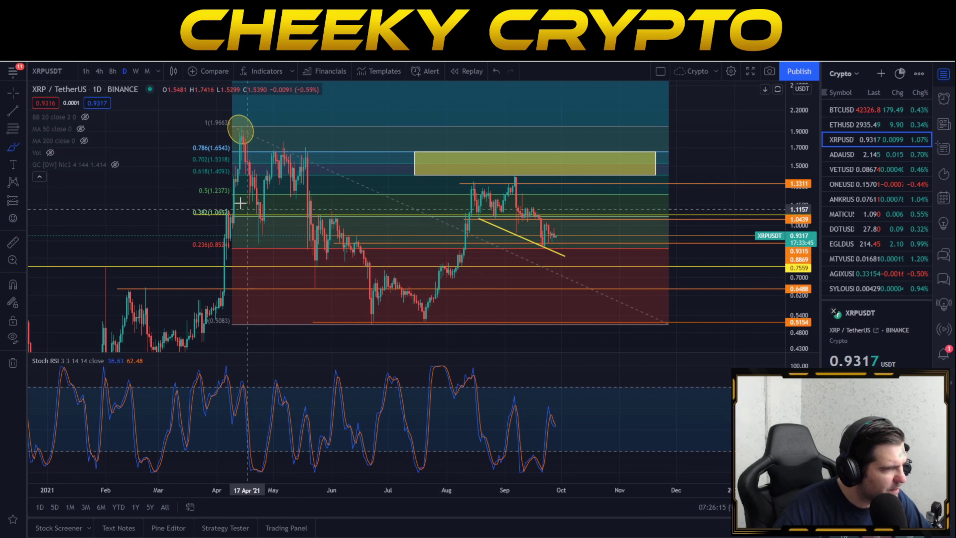
left_click_drag(243, 252, 218, 234)
key("Delete")
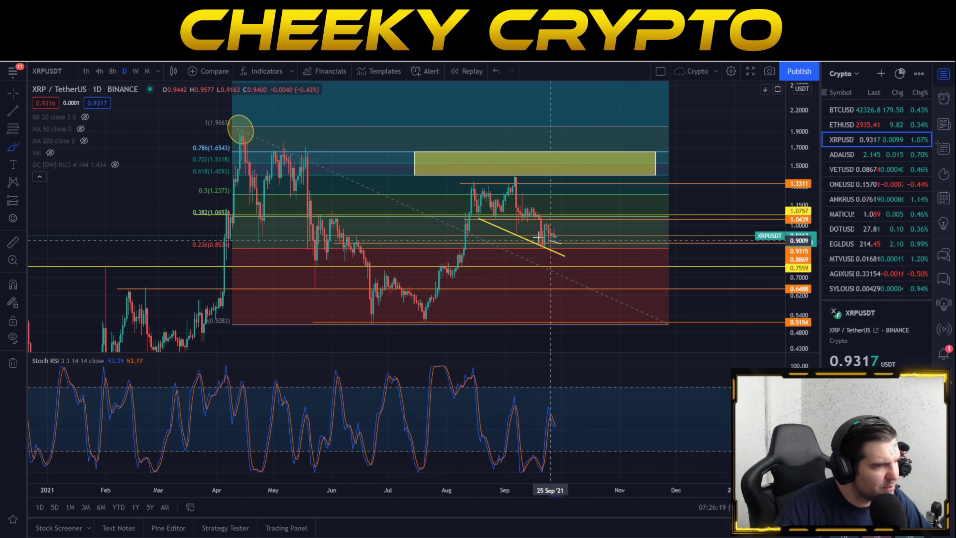
left_click_drag(551, 239, 528, 241)
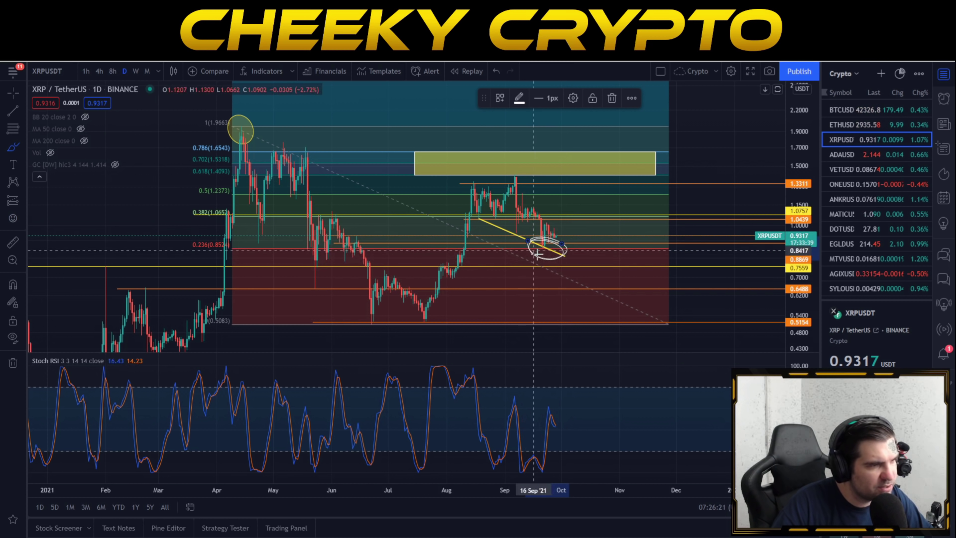
key("Delete")
left_click_drag(552, 239, 461, 217)
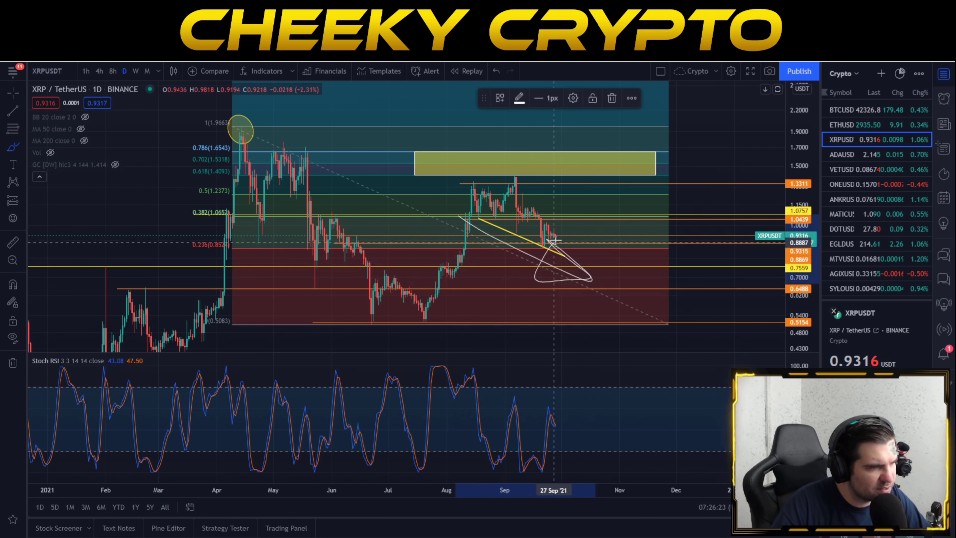
key("Delete")
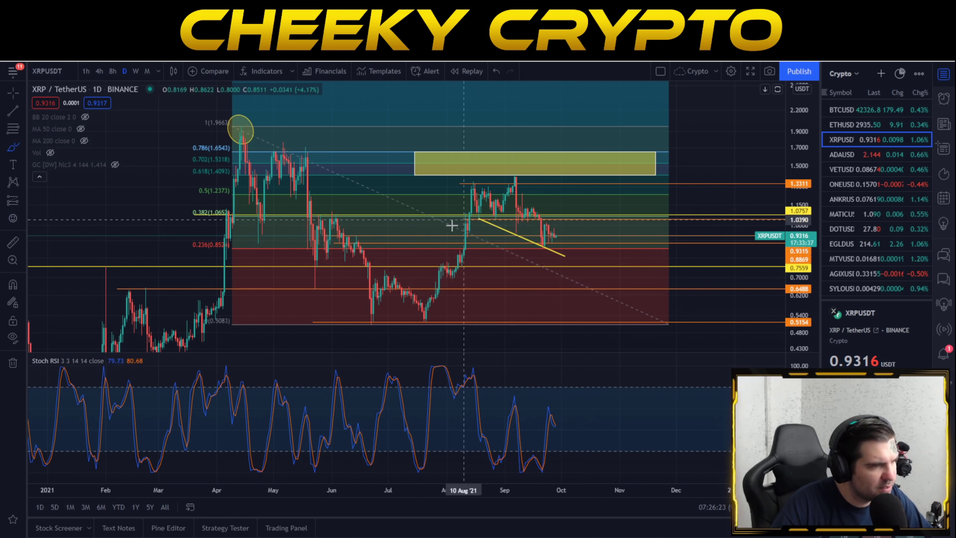
left_click(15, 96)
scroll(551, 243, "up", 5)
left_click_drag(560, 228, 766, 289)
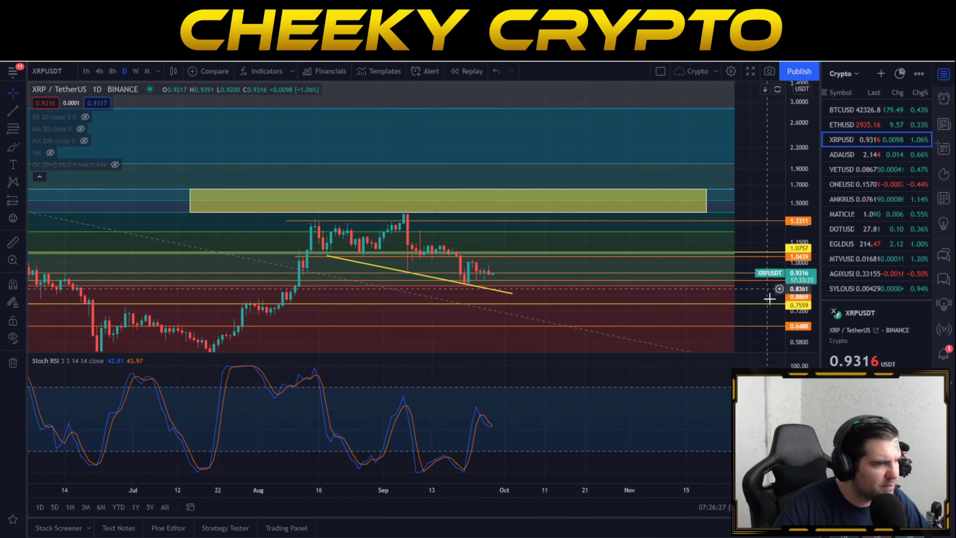
left_click_drag(804, 318, 774, 177)
scroll(460, 199, "up", 2)
left_click_drag(460, 199, 513, 239)
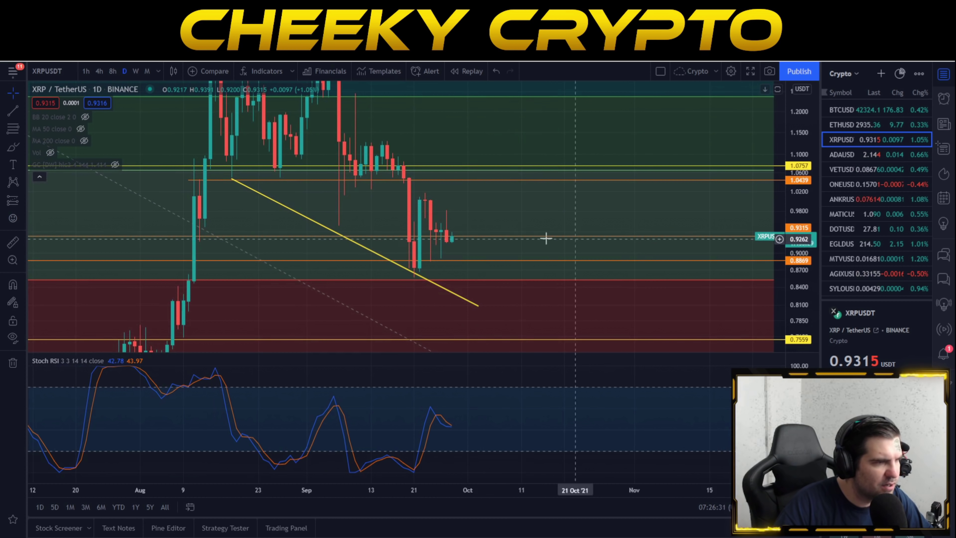
left_click(14, 147)
mouse_move(441, 249)
left_mouse_down()
mouse_move(436, 260)
mouse_move(449, 237)
mouse_move(461, 245)
left_mouse_up()
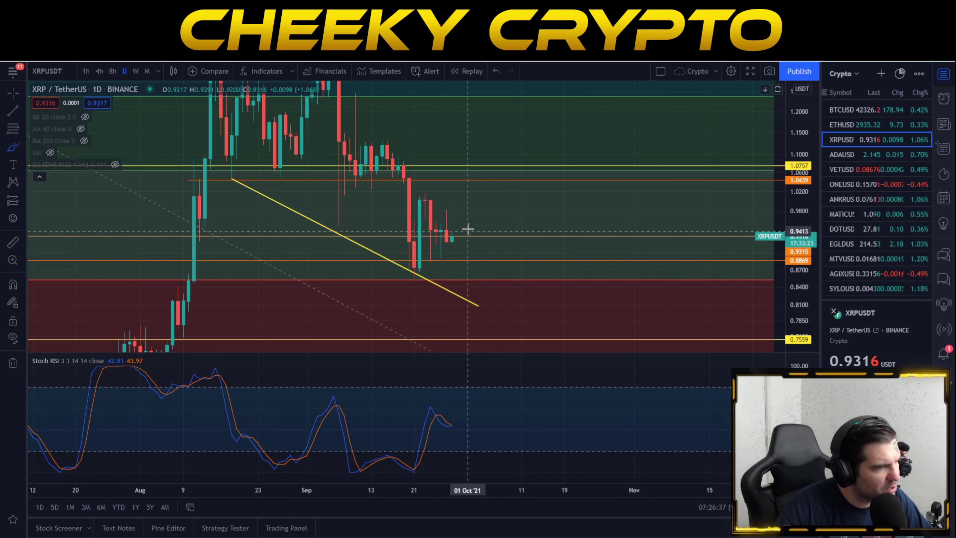
left_click_drag(467, 207, 478, 246)
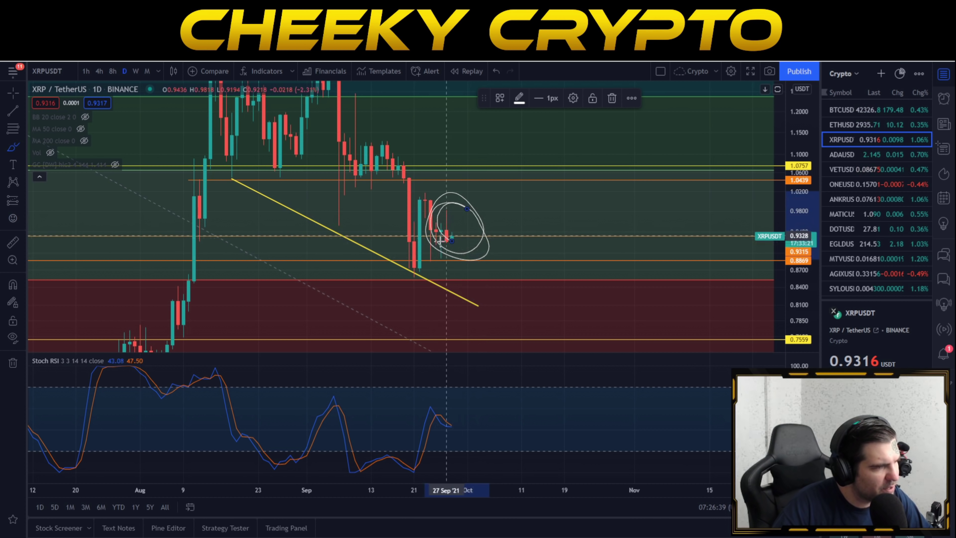
key("ctrl+z")
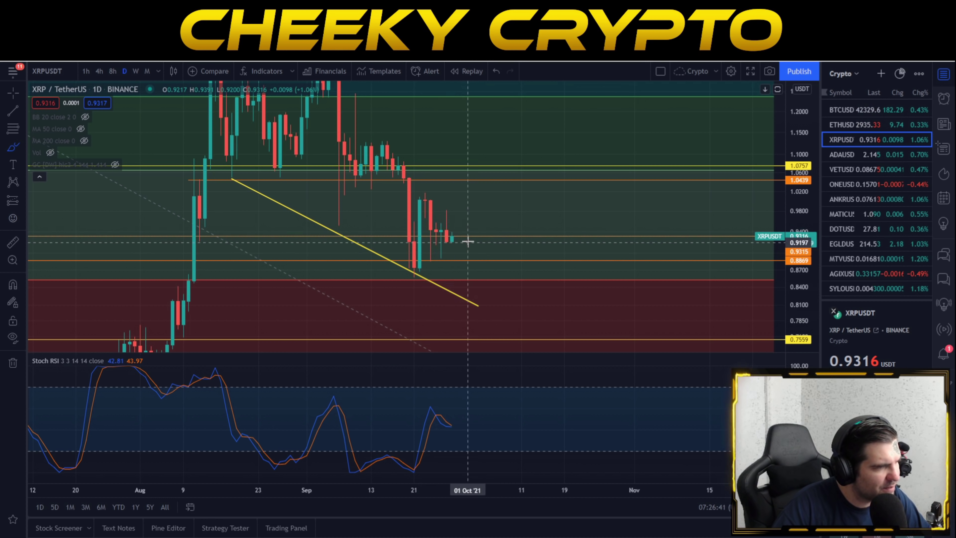
left_click_drag(468, 243, 466, 226)
key("ctrl+z")
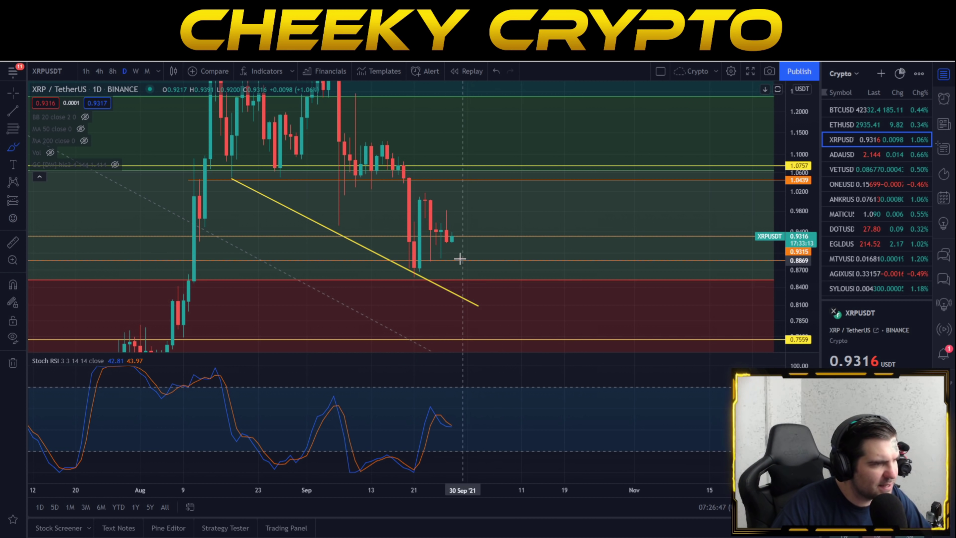
left_click_drag(463, 260, 461, 257)
key("ctrl+z")
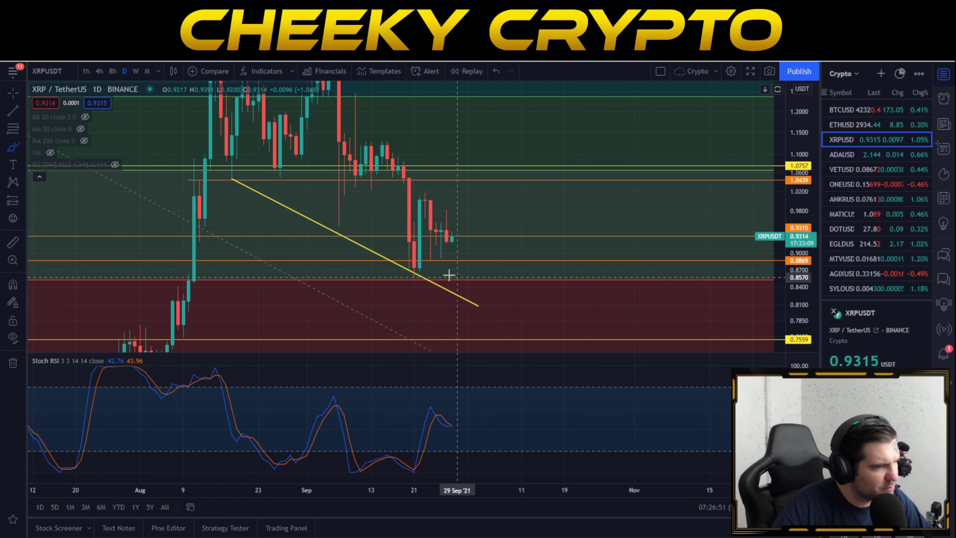
left_click_drag(498, 258, 494, 266)
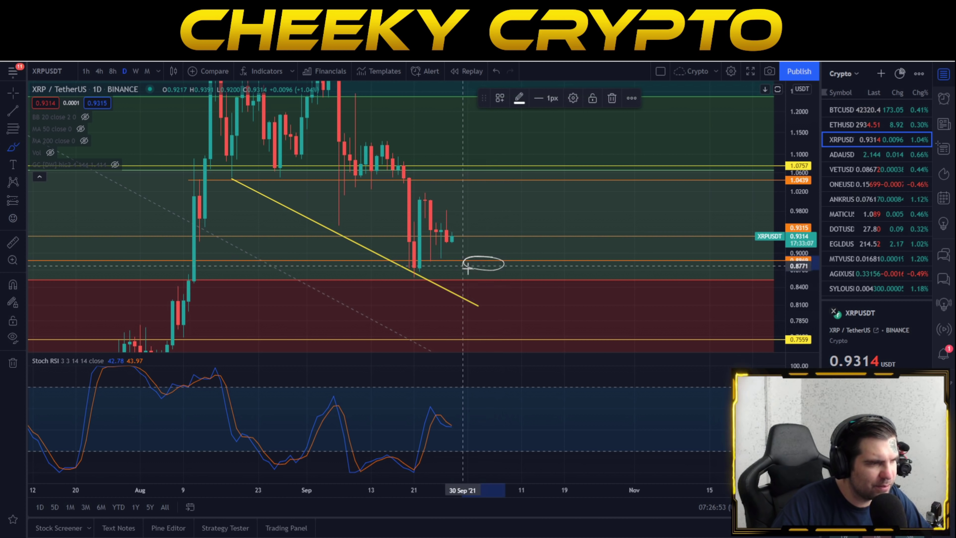
key("ctrl+z")
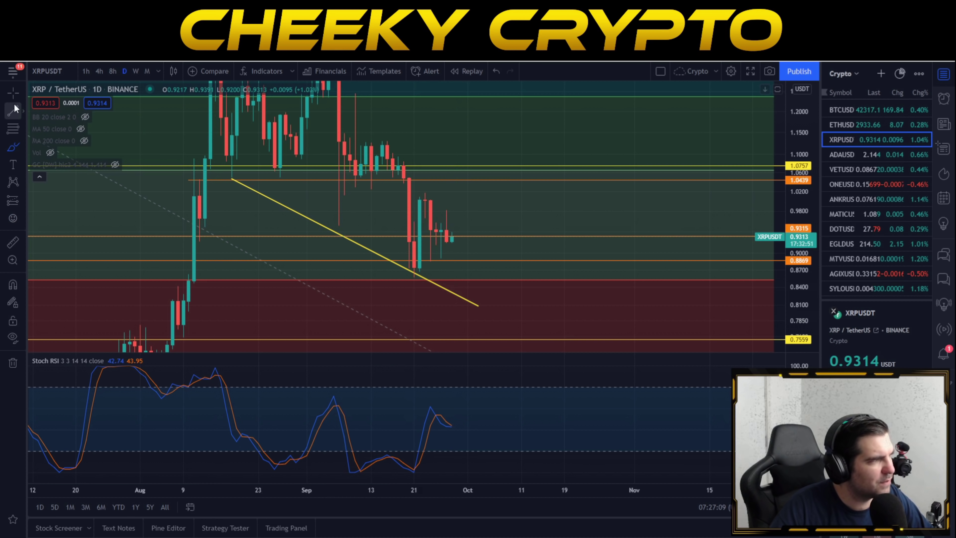
- Pan the XRP chart back to July and compress the price scale to show a wider range
left_click_drag(527, 203, 601, 222)
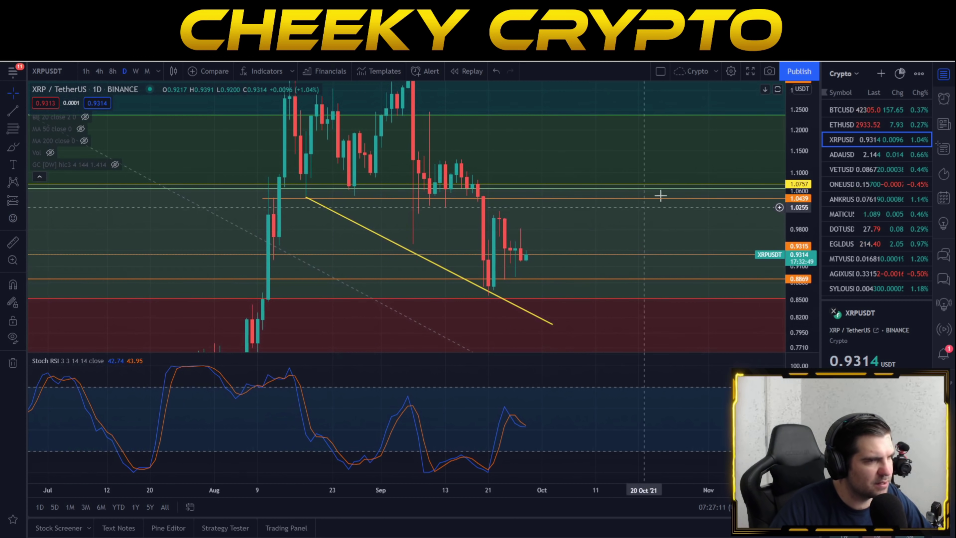
left_click_drag(796, 124, 797, 158)
left_click_drag(661, 158, 657, 163)
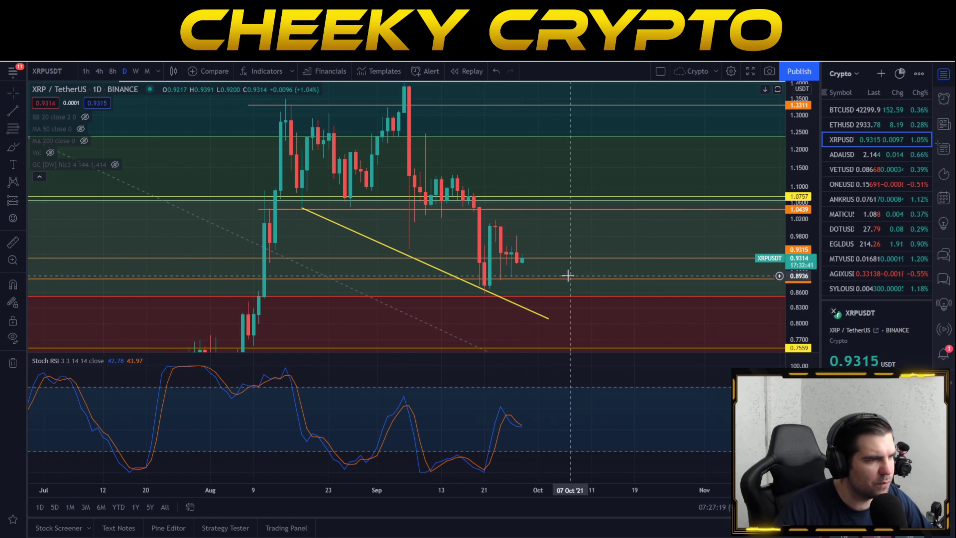
- Sketch a rising freehand loop from the recent lows with the Brush, then delete it
left_click(13, 147)
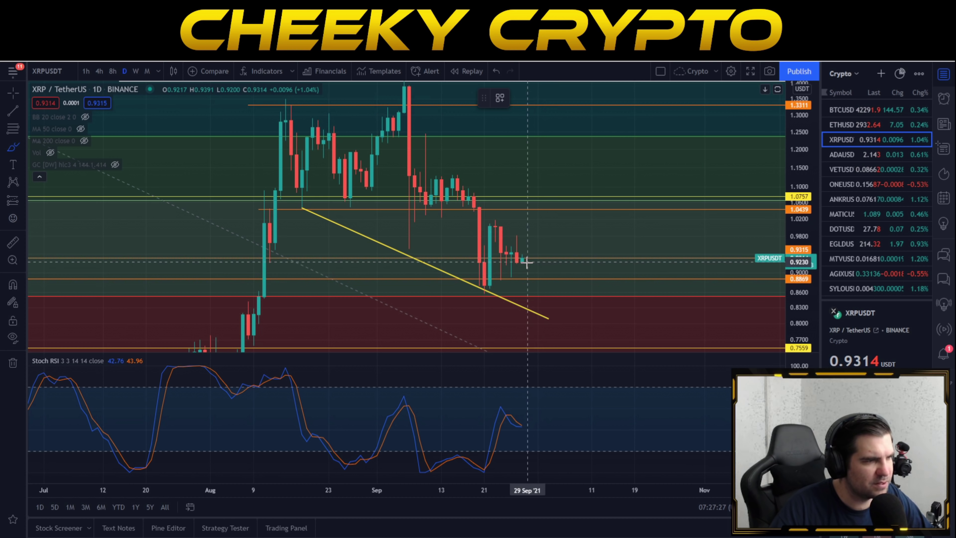
mouse_move(545, 276)
left_mouse_down()
mouse_move(698, 132)
mouse_move(732, 160)
mouse_move(645, 154)
left_mouse_up()
key("Delete")
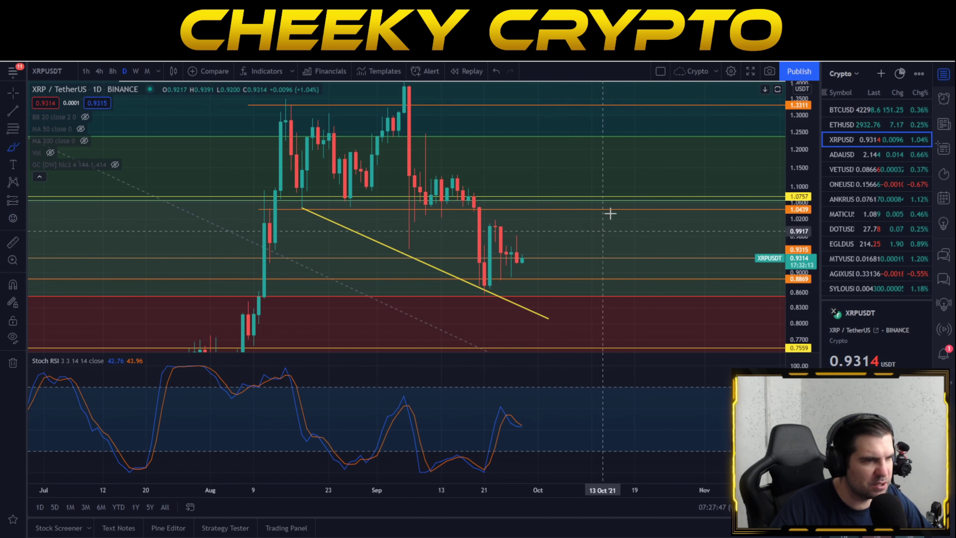
mouse_move(508, 286)
left_mouse_down()
mouse_move(651, 182)
mouse_move(613, 201)
left_mouse_up()
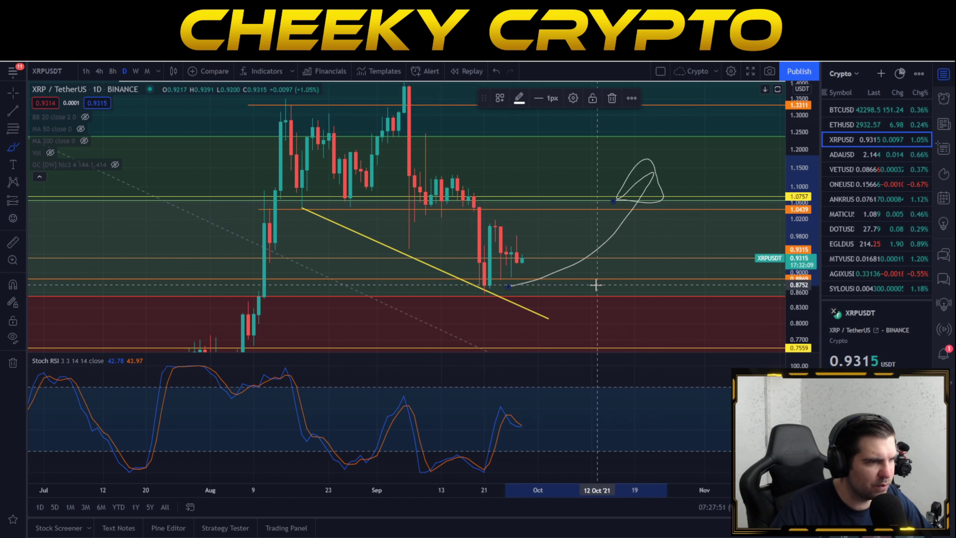
key("Delete")
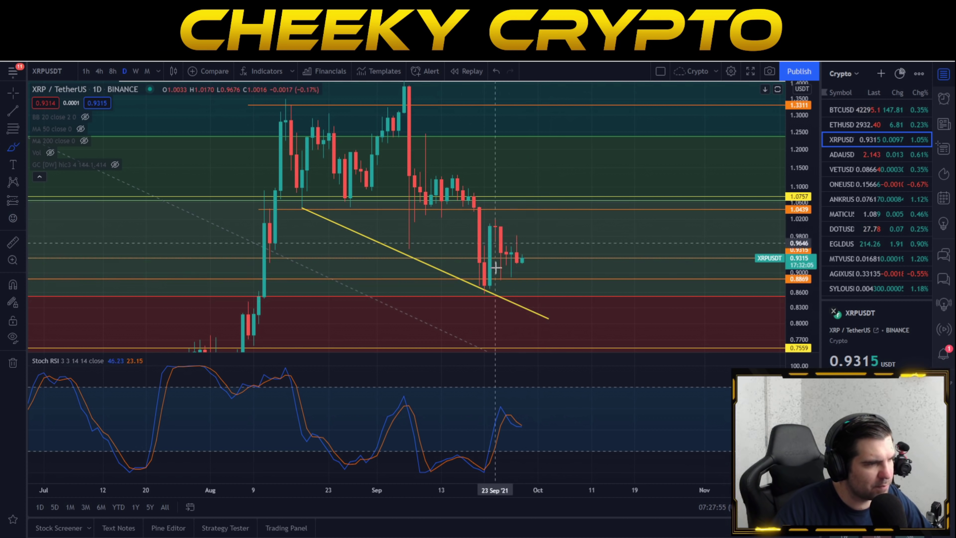
left_click_drag(537, 254, 535, 249)
left_click_drag(559, 428, 523, 447)
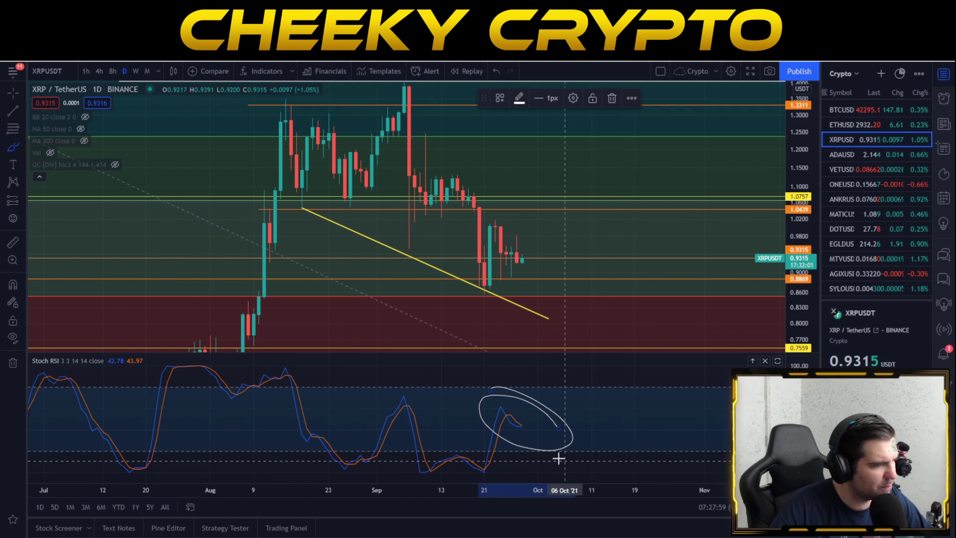
key("Delete")
mouse_move(518, 425)
left_mouse_down()
mouse_move(554, 474)
mouse_move(527, 441)
mouse_move(608, 376)
left_mouse_up()
key("Delete")
key("Delete")
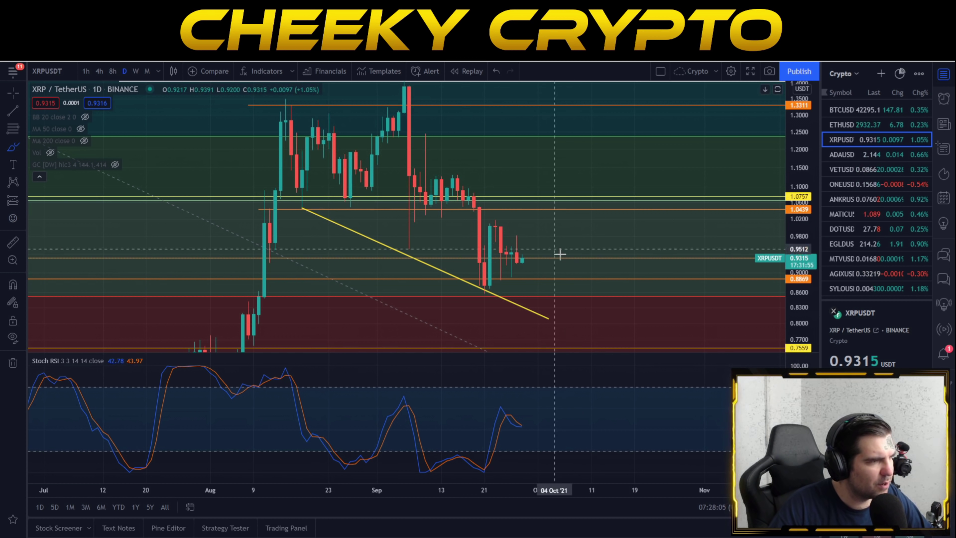
left_click_drag(551, 236, 523, 307)
- Erase the recent-candle circle, compress the price axis, then circle and erase the September peak
key("Delete")
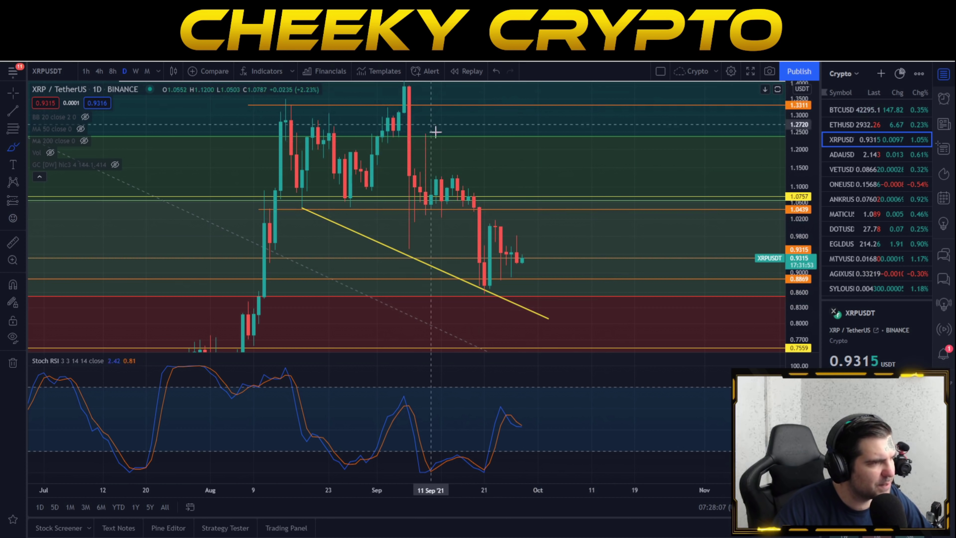
left_click_drag(807, 134, 807, 158)
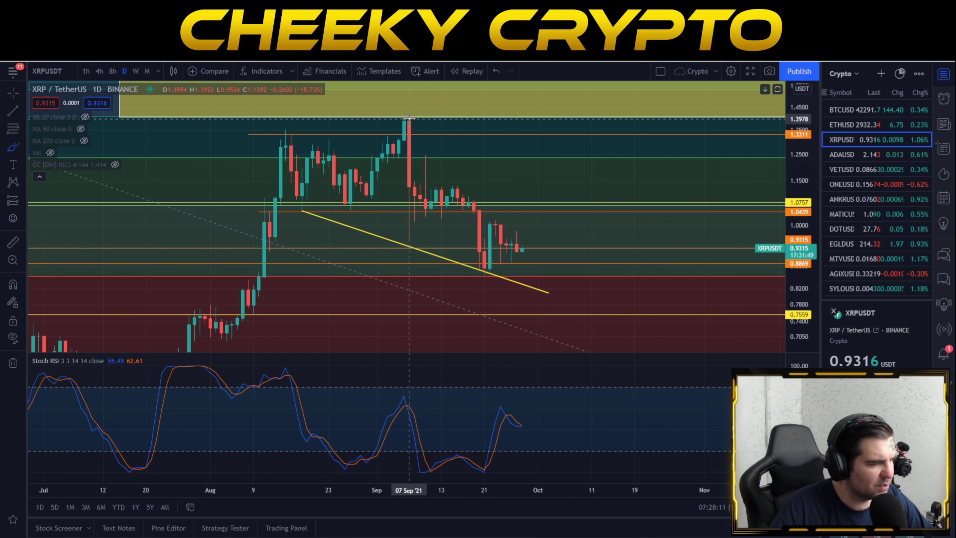
mouse_move(366, 110)
left_mouse_down()
mouse_move(381, 145)
mouse_move(419, 106)
left_mouse_up()
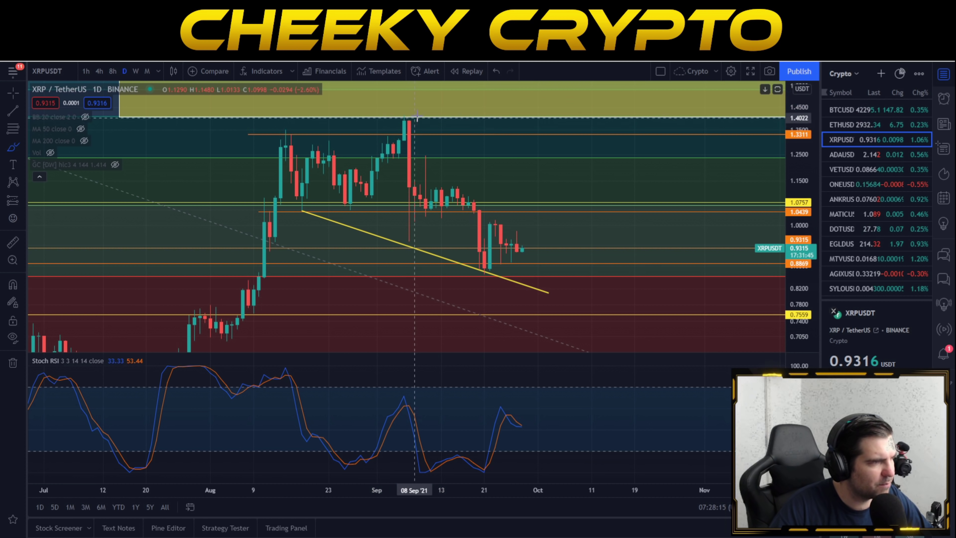
key("Delete")
- Trace the drop from the September peak and circle early-September candles, deleting both marks
mouse_move(419, 103)
left_mouse_down()
mouse_move(554, 260)
mouse_move(546, 264)
mouse_move(582, 259)
mouse_move(560, 260)
left_mouse_up()
key("Delete")
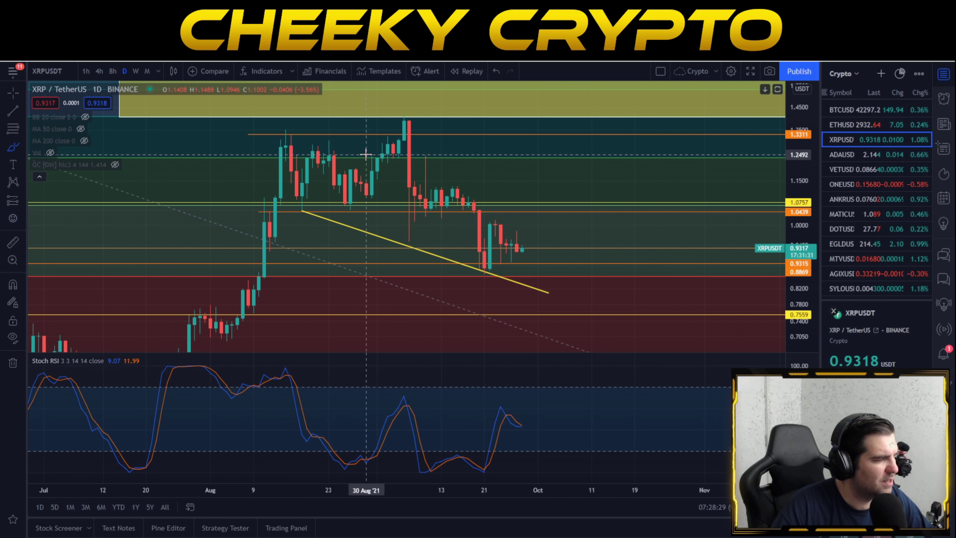
mouse_move(384, 154)
left_mouse_down()
mouse_move(384, 135)
mouse_move(400, 175)
left_mouse_up()
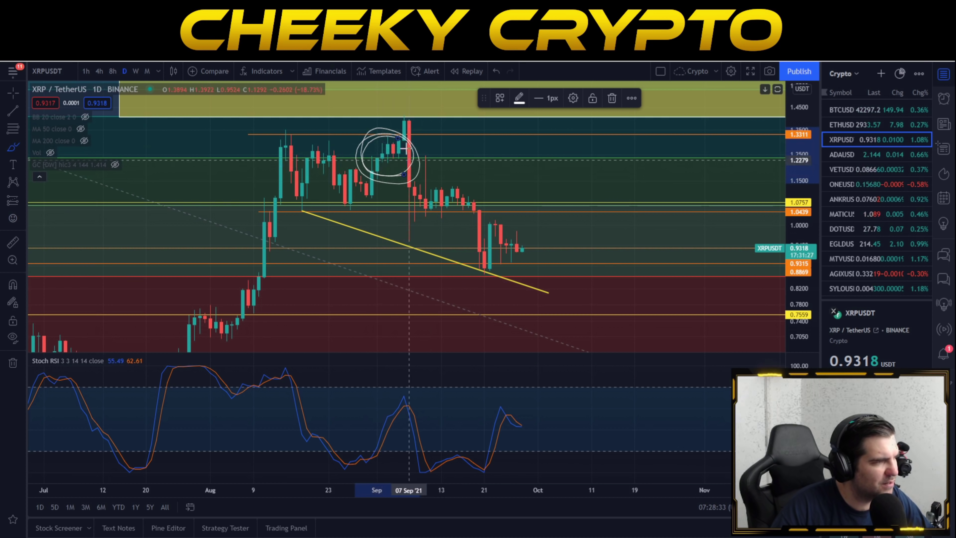
key("Delete")
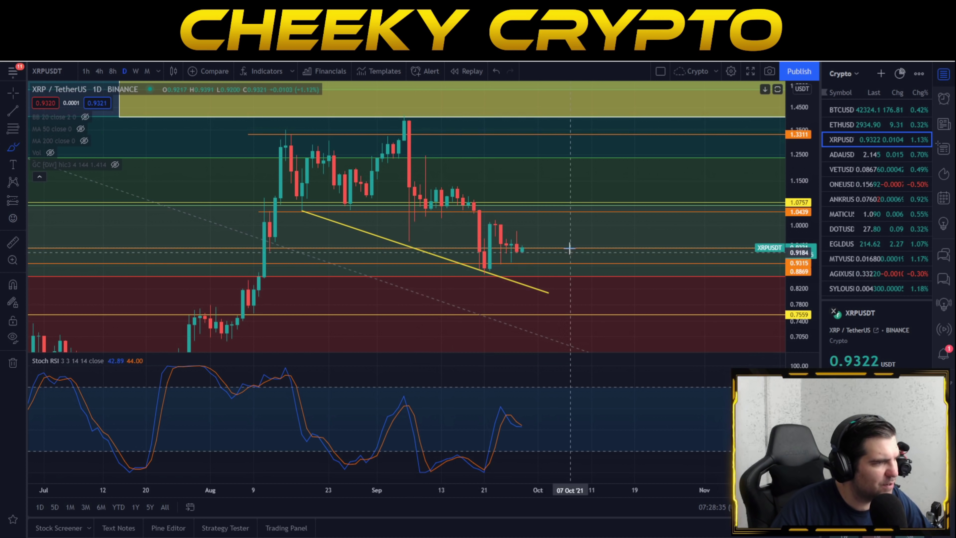
left_click_drag(570, 252, 557, 222)
key("Delete")
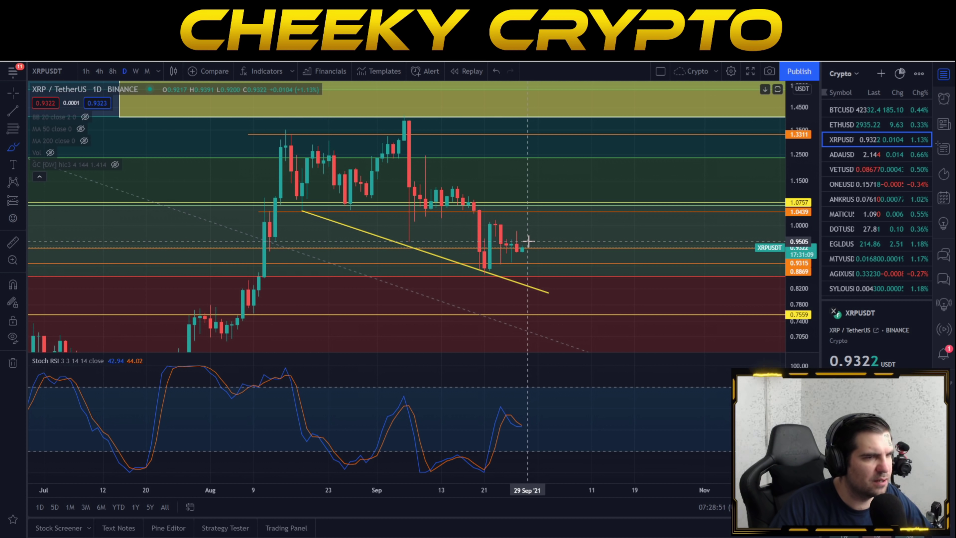
mouse_move(529, 240)
left_mouse_down()
mouse_move(625, 314)
mouse_move(662, 274)
mouse_move(608, 301)
mouse_move(614, 288)
left_mouse_up()
key("Delete")
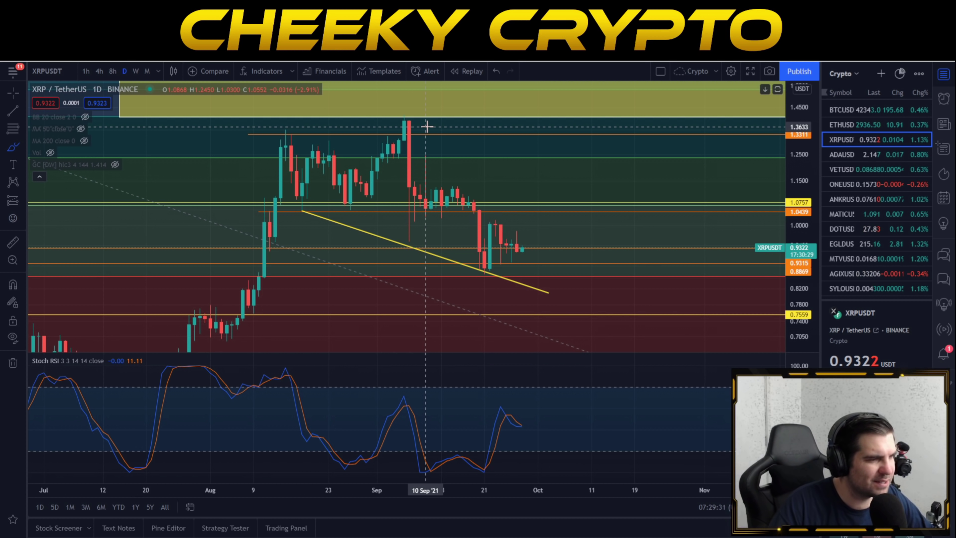
- Brush circles around the September peak and the recent and latest candles
left_click_drag(434, 120, 548, 243)
mouse_move(495, 216)
left_mouse_down()
mouse_move(551, 266)
mouse_move(572, 240)
left_mouse_up()
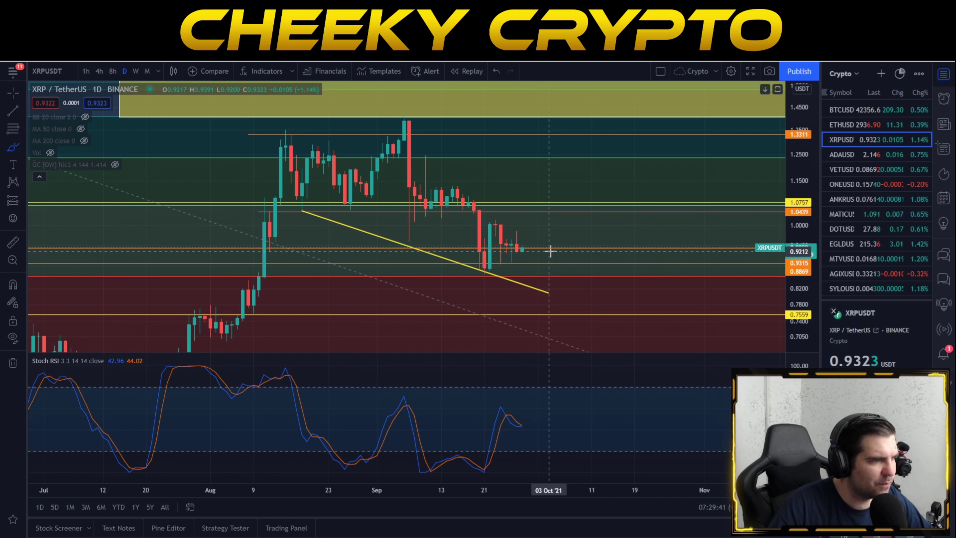
left_click_drag(550, 251, 516, 277)
left_click_drag(524, 241, 521, 246)
- Circle and erase the latest Stoch RSI peak, then switch to the Evai.io Ripple dashboard
left_click_drag(544, 421, 519, 403)
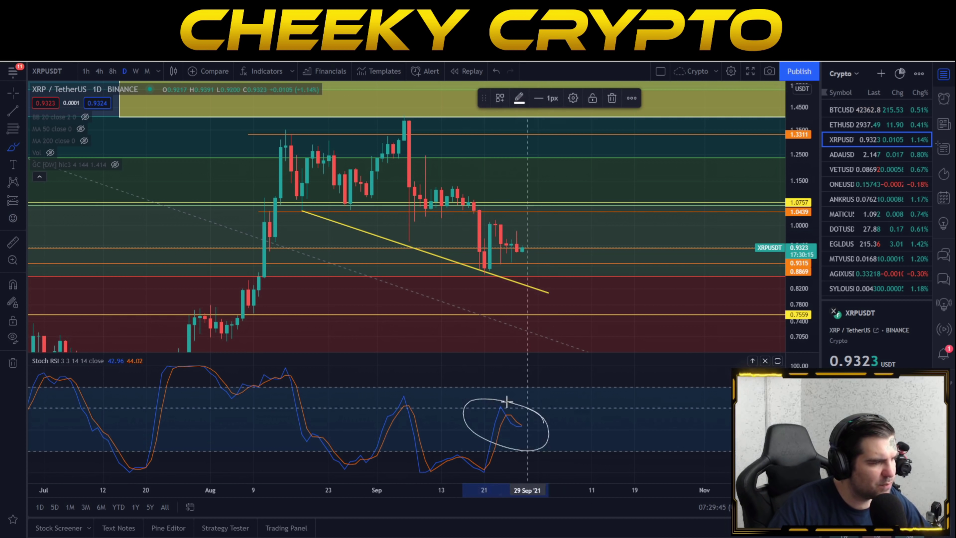
key("Delete")
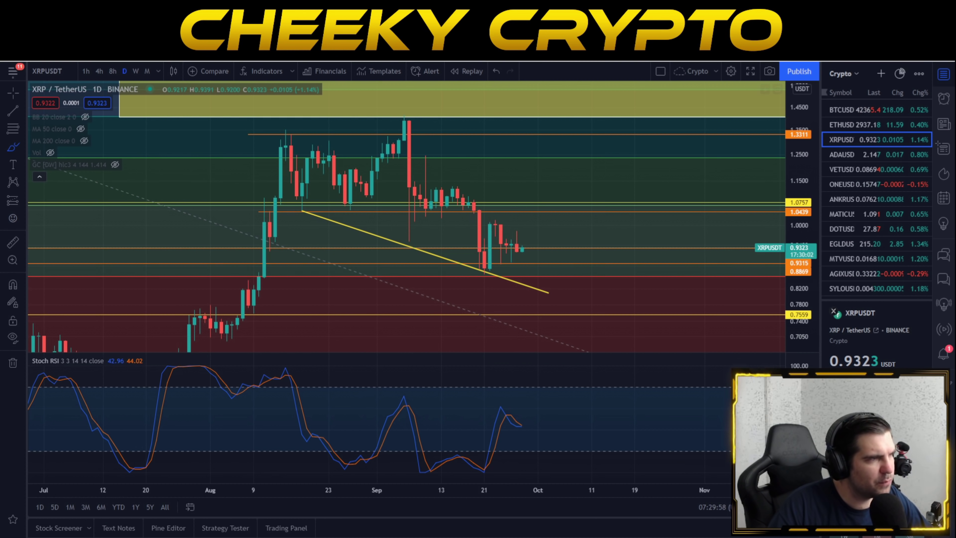
key("ctrl+Tab")
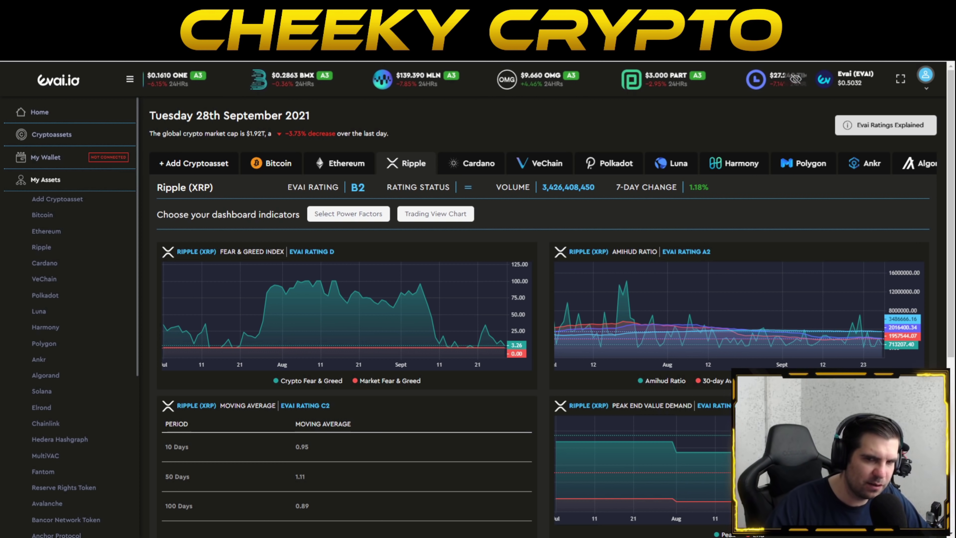
- Scroll down the Evai.io Ripple page past the Fear & Greed and Moving Average ratings
scroll(536, 229, "down", 4)
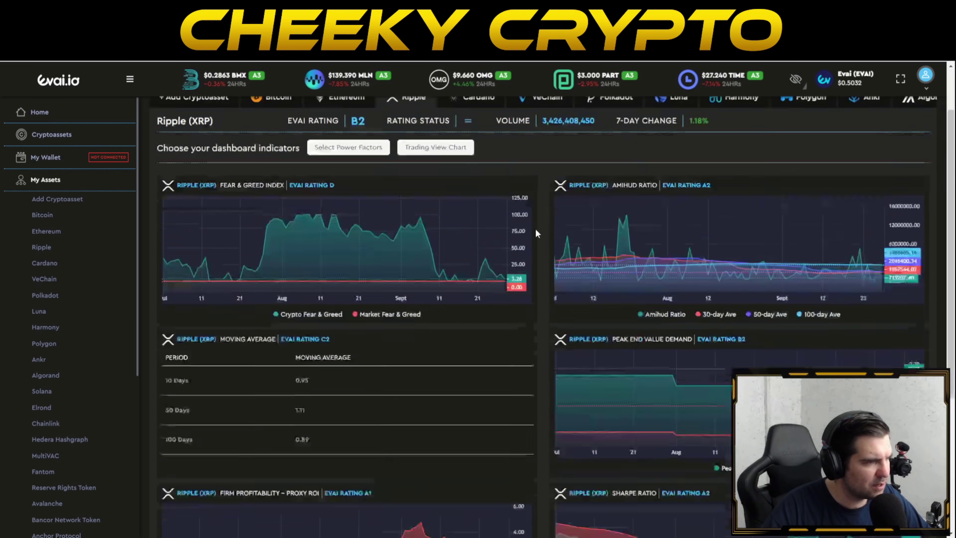
scroll(536, 229, "up", 1)
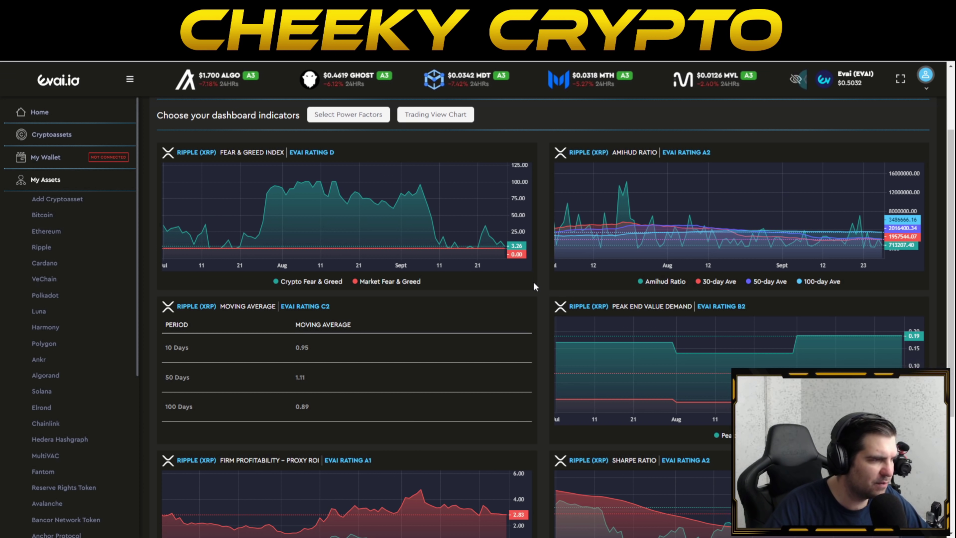
scroll(533, 279, "down", 3)
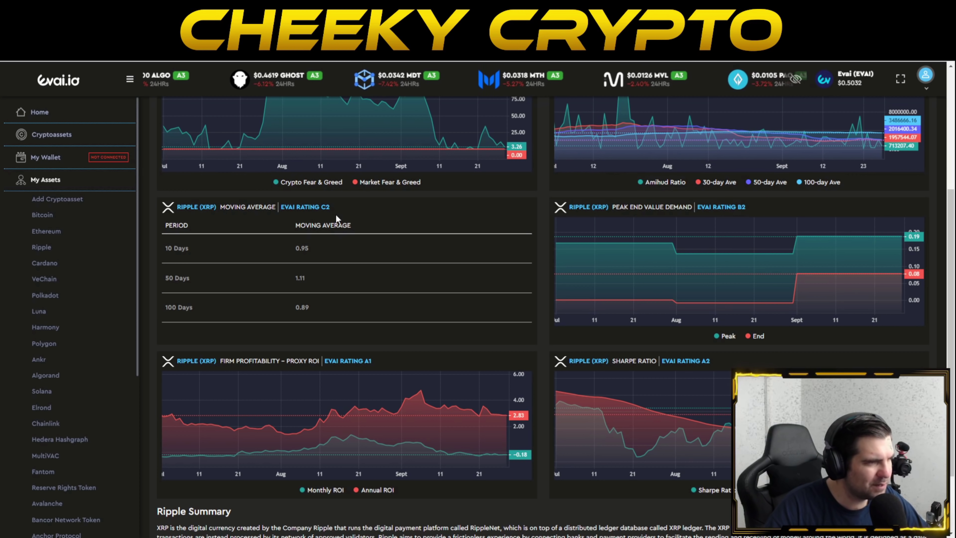